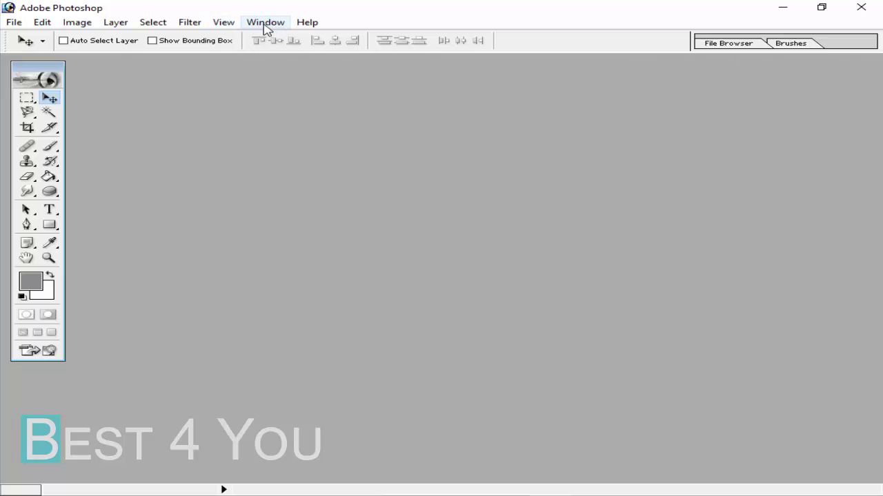
Show the Navigator palette and the Color palette in the workspace.
{"action": "left_click", "coordinate": [275, 26]}
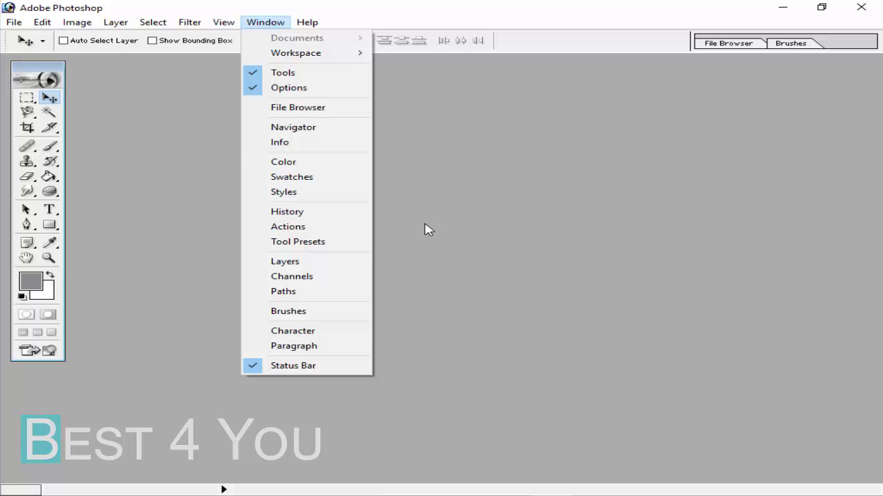
{"action": "left_click", "coordinate": [284, 131]}
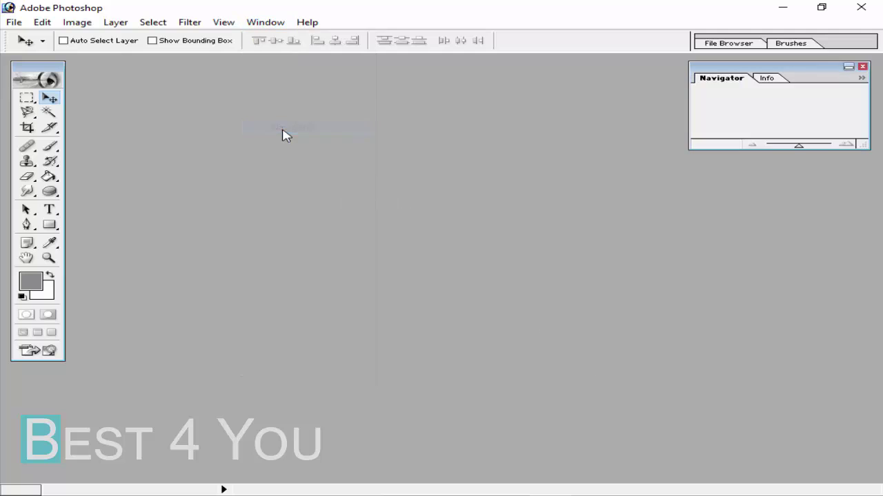
{"action": "left_click", "coordinate": [280, 21]}
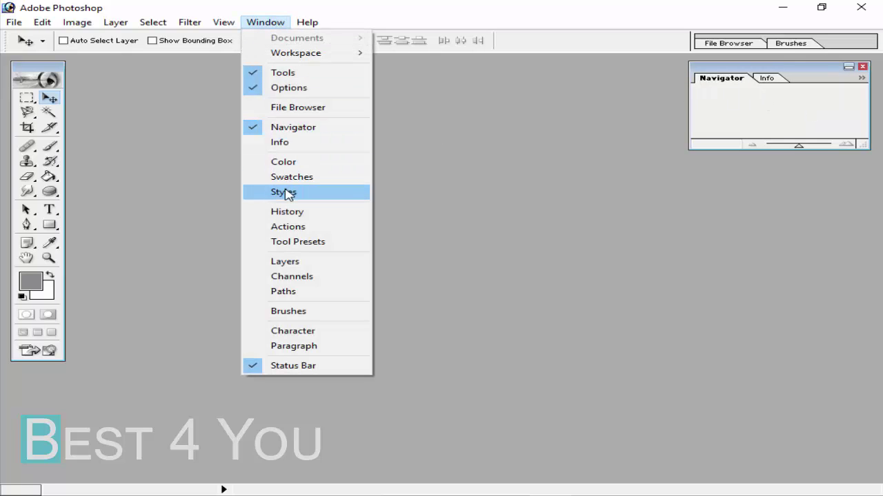
{"action": "left_click", "coordinate": [289, 164]}
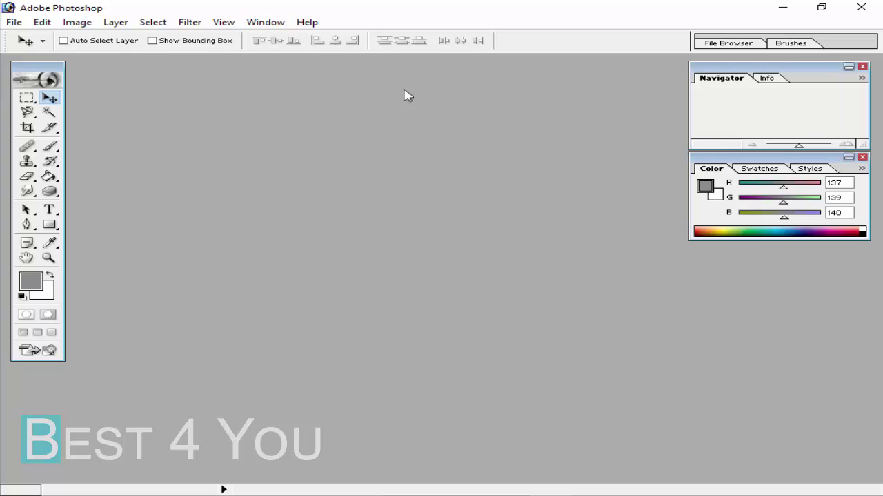
View the Swatches and Styles palettes grouped with Color, and bring the Color palette back to the front.
{"action": "left_click", "coordinate": [261, 22]}
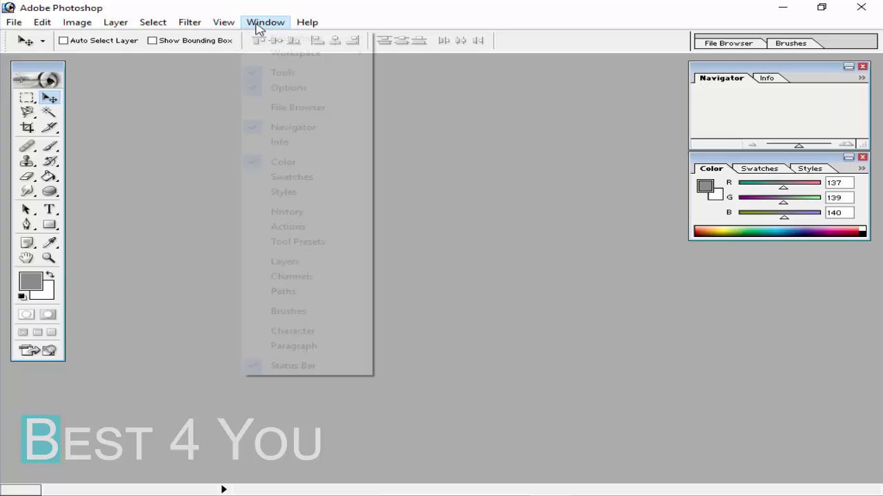
{"action": "left_click", "coordinate": [290, 177]}
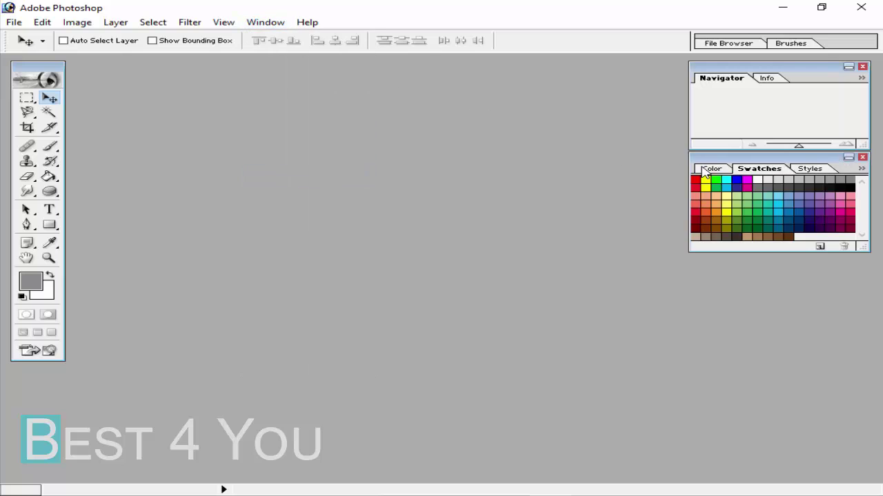
{"action": "left_click", "coordinate": [809, 171]}
{"action": "left_click", "coordinate": [712, 169]}
{"action": "left_click", "coordinate": [755, 171]}
{"action": "left_click", "coordinate": [809, 169]}
{"action": "left_click", "coordinate": [711, 169]}
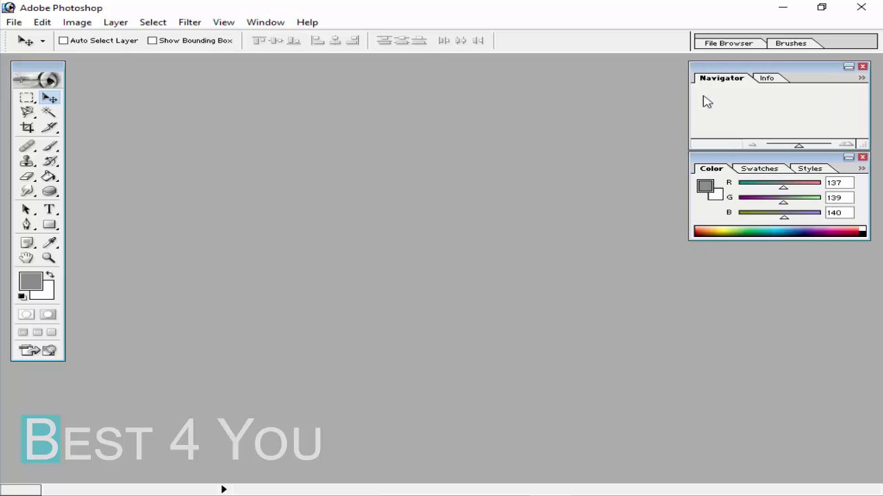
{"action": "left_click", "coordinate": [265, 22]}
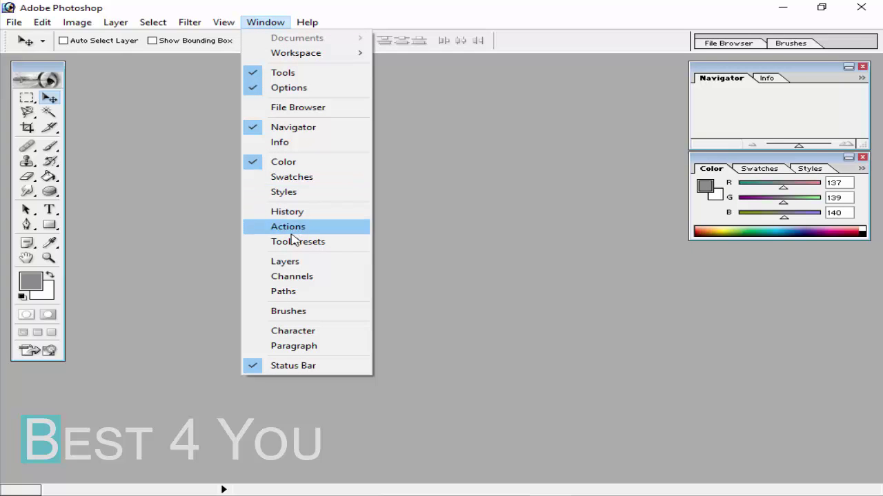
{"action": "left_click", "coordinate": [713, 189]}
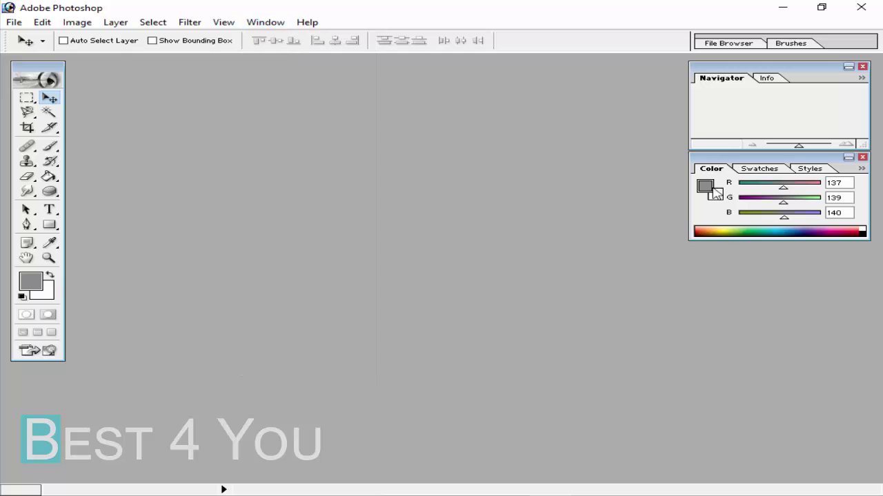
{"action": "left_click", "coordinate": [806, 171]}
{"action": "left_click", "coordinate": [260, 24]}
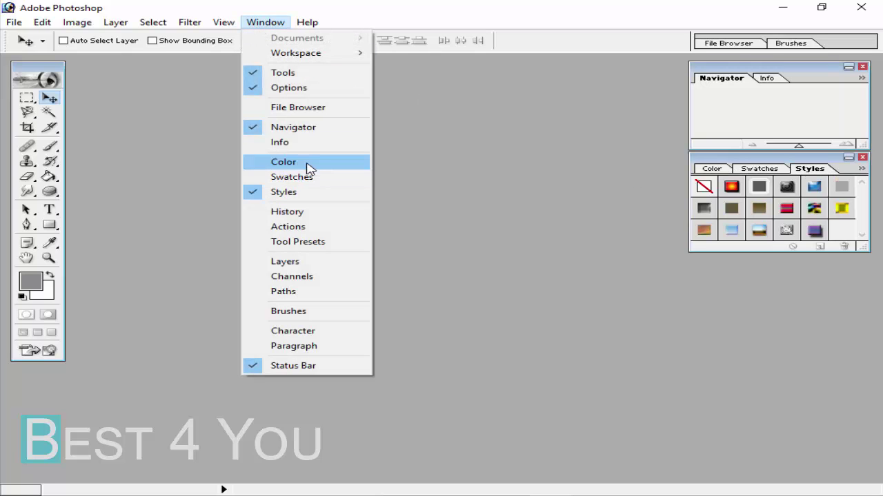
{"action": "left_click", "coordinate": [305, 164]}
Show the History palette and the Layers palette in the workspace.
{"action": "left_click", "coordinate": [265, 22]}
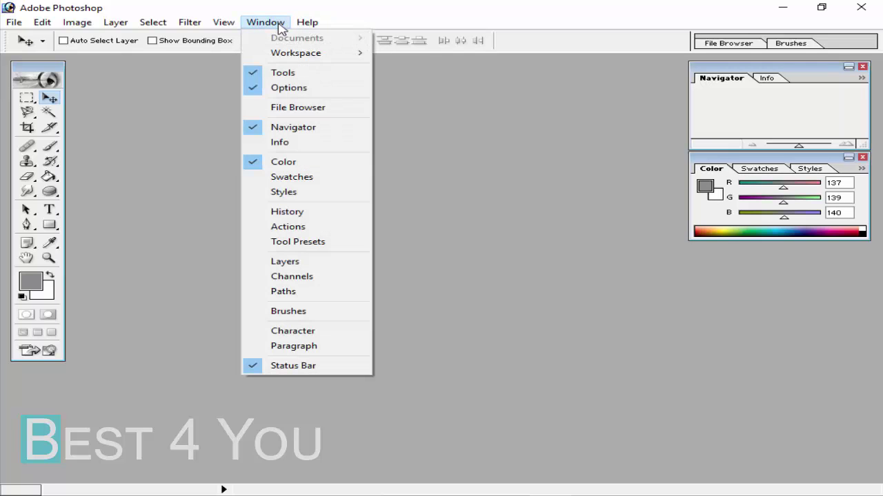
{"action": "left_click", "coordinate": [287, 214]}
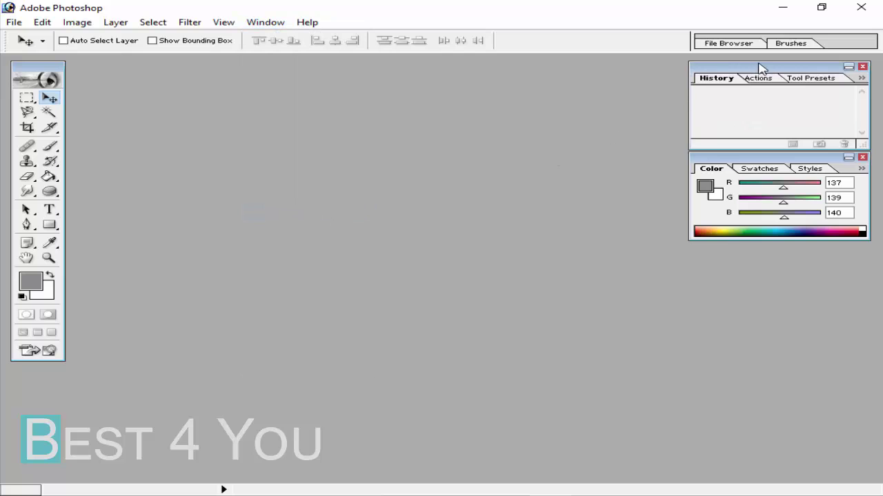
{"action": "left_click", "coordinate": [266, 23]}
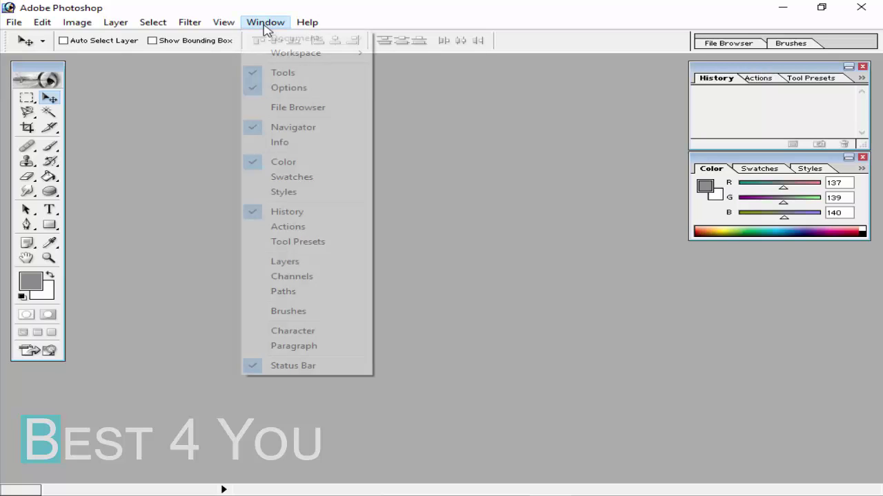
{"action": "left_click", "coordinate": [285, 262]}
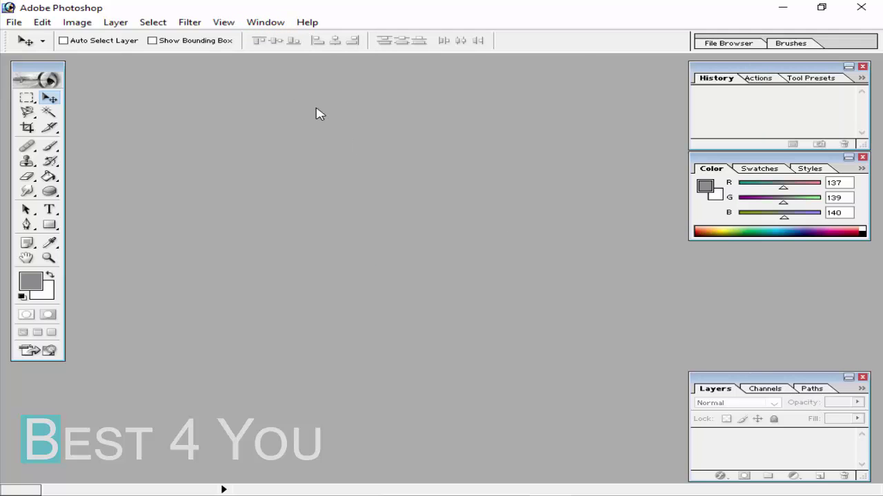
View the Channels and Paths palettes in the Layers group, and return to the Layers palette.
{"action": "left_click", "coordinate": [764, 389]}
{"action": "left_click", "coordinate": [812, 389]}
{"action": "left_click", "coordinate": [713, 389]}
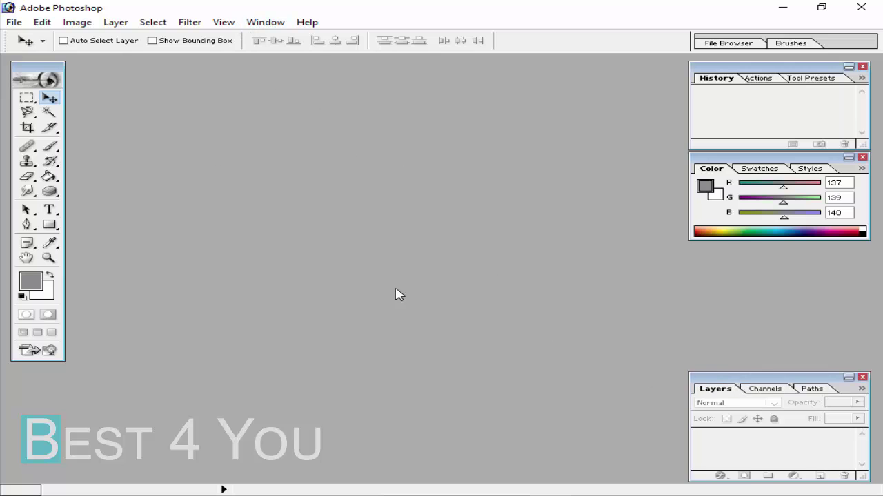
Open the Brushes palette to view its presets, and collapse it again.
{"action": "left_click", "coordinate": [265, 22]}
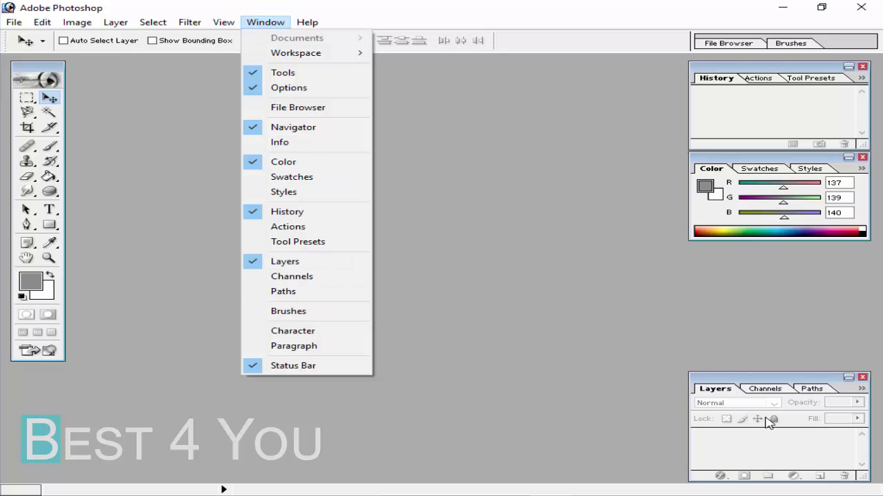
{"action": "left_click", "coordinate": [285, 313]}
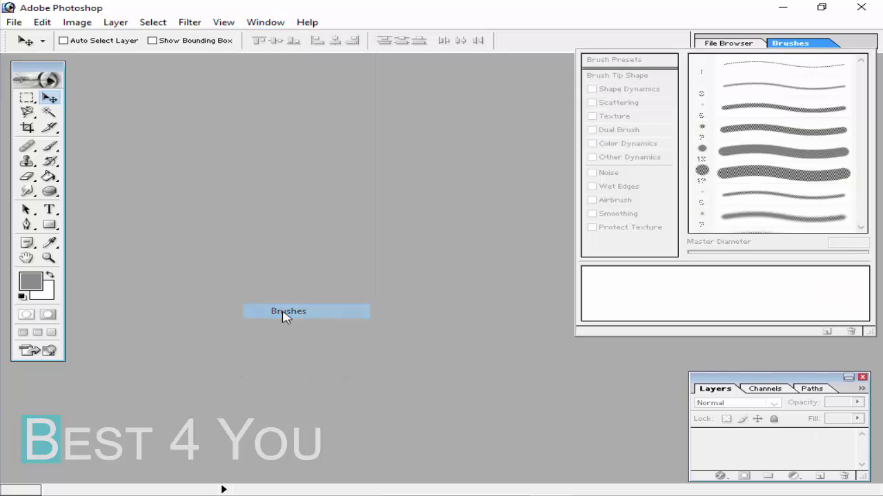
{"action": "left_click", "coordinate": [809, 45]}
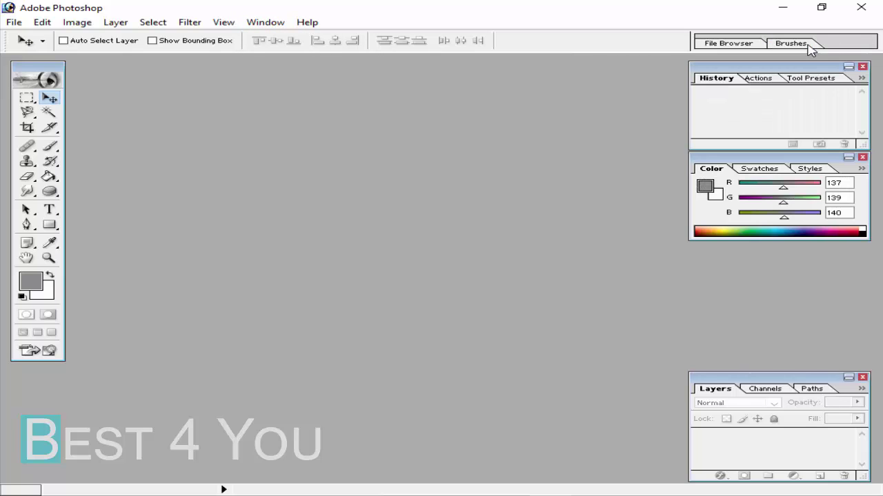
Show the Character palette alongside the other open palettes.
{"action": "left_click", "coordinate": [266, 23]}
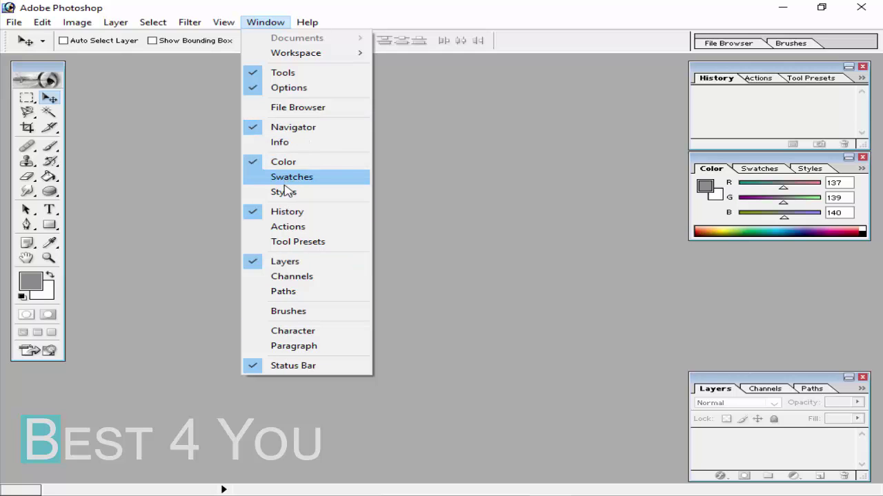
{"action": "left_click", "coordinate": [292, 334]}
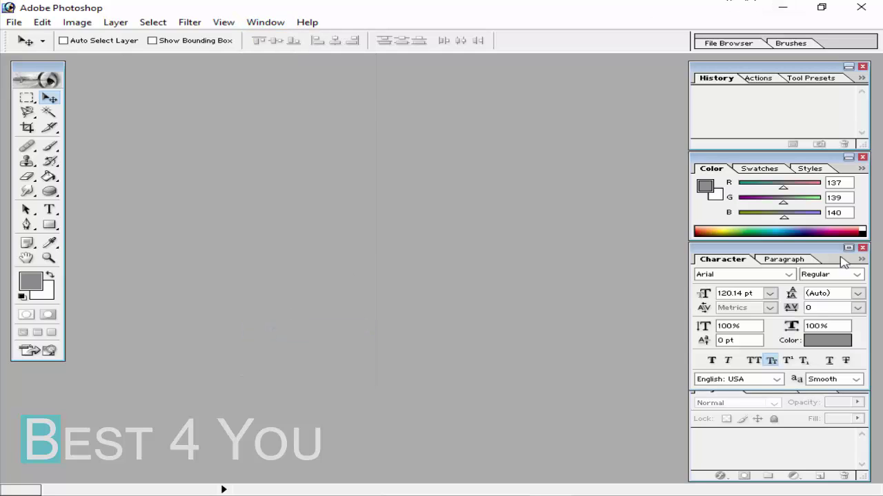
{"action": "left_click", "coordinate": [769, 440]}
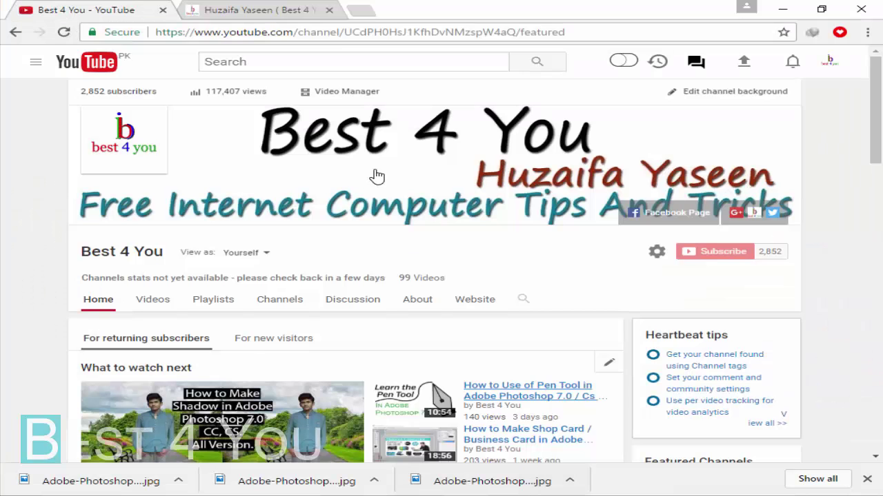
Switch to the Best 4 You blog in Chrome and look over its banner, search box and latest post.
{"action": "left_click", "coordinate": [257, 8]}
{"action": "scroll", "coordinate": [363, 147], "scroll_direction": "up", "scroll_amount": 1}
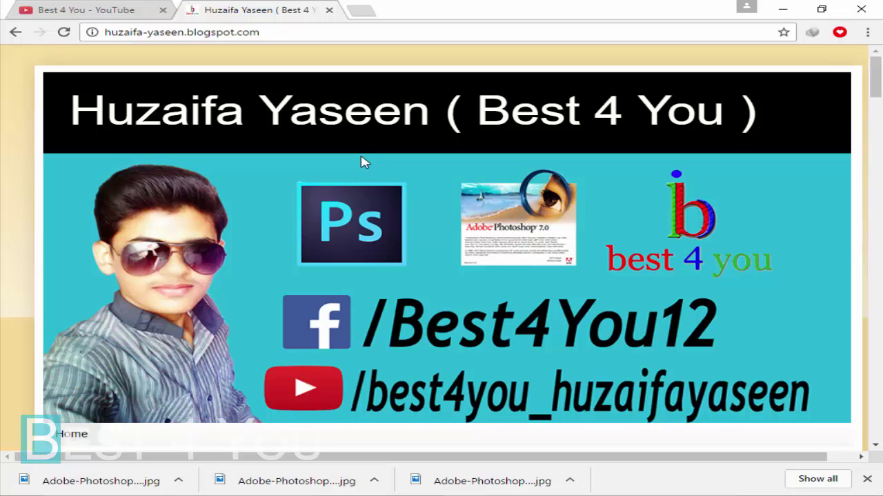
{"action": "scroll", "coordinate": [352, 161], "scroll_direction": "down", "scroll_amount": 2}
{"action": "scroll", "coordinate": [343, 161], "scroll_direction": "down", "scroll_amount": 1}
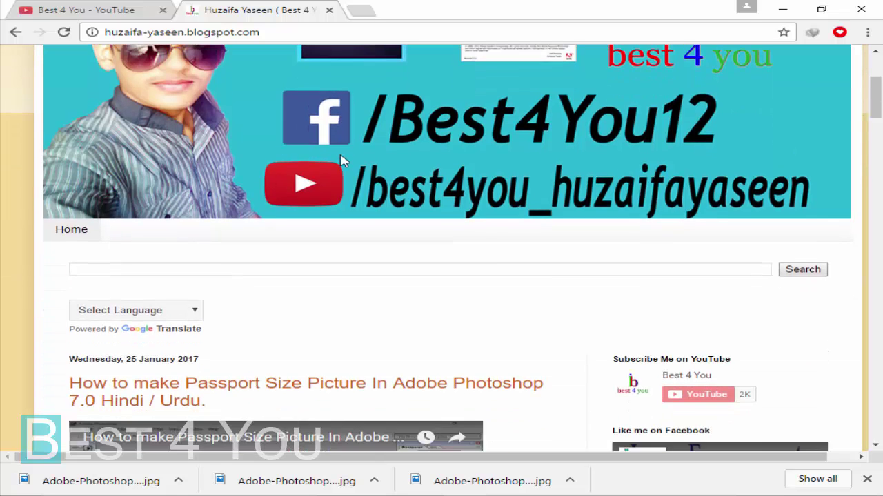
{"action": "scroll", "coordinate": [342, 161], "scroll_direction": "up", "scroll_amount": 3}
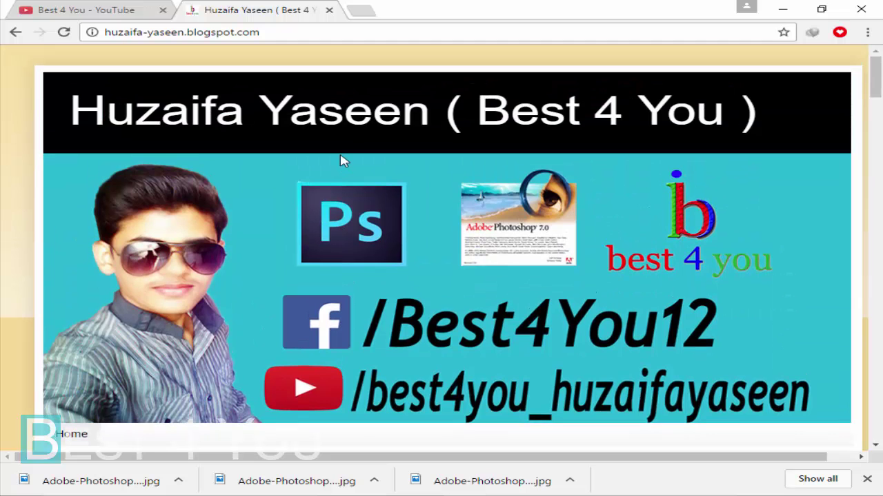
{"action": "scroll", "coordinate": [342, 159], "scroll_direction": "down", "scroll_amount": 5}
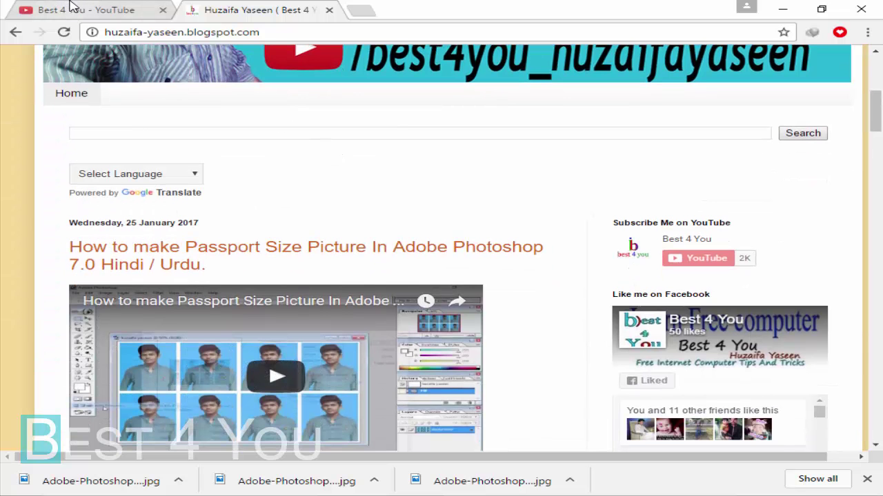
{"action": "scroll", "coordinate": [329, 151], "scroll_direction": "down", "scroll_amount": 2}
{"action": "scroll", "coordinate": [330, 151], "scroll_direction": "up", "scroll_amount": 5}
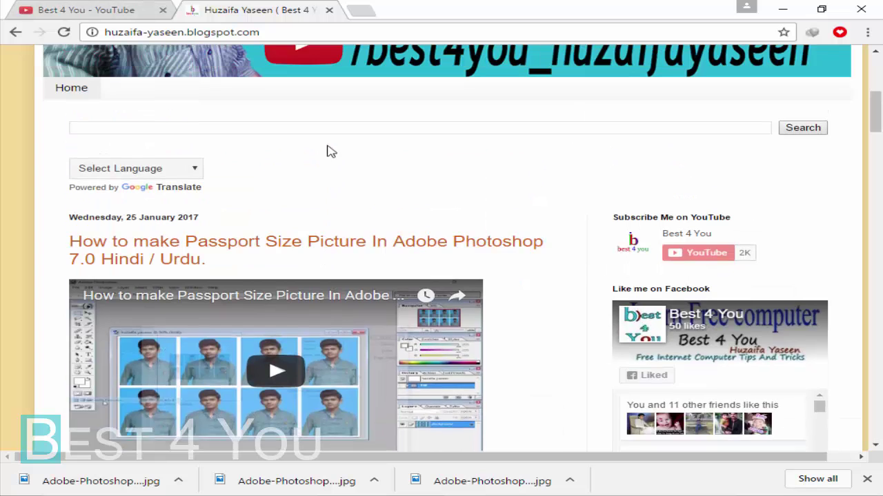
{"action": "scroll", "coordinate": [328, 151], "scroll_direction": "up", "scroll_amount": 2}
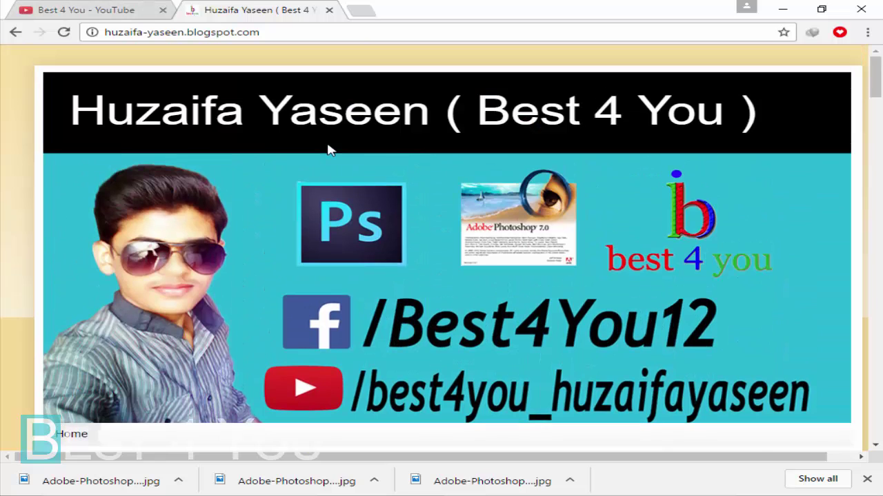
{"action": "scroll", "coordinate": [329, 150], "scroll_direction": "down", "scroll_amount": 1}
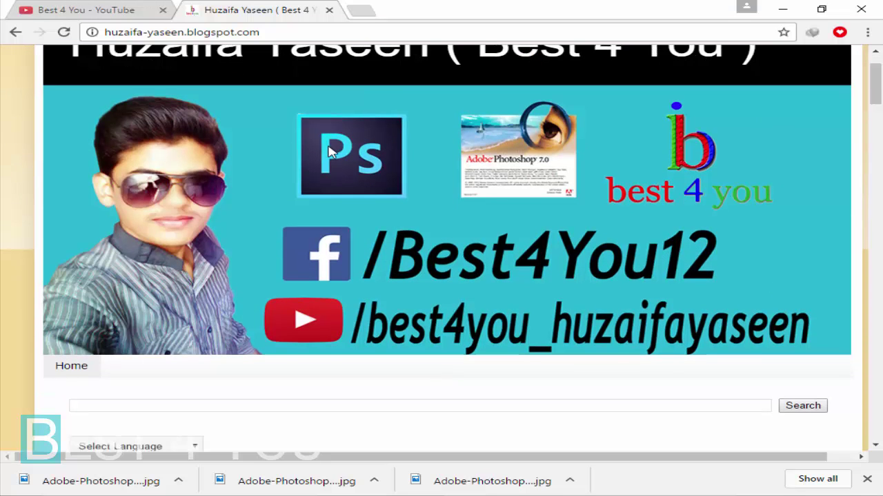
Return to the Best 4 You YouTube channel and open "How to create manipulation in Adobe Photoshop 7.0." from its popular uploads.
{"action": "left_click", "coordinate": [103, 8]}
{"action": "scroll", "coordinate": [301, 194], "scroll_direction": "down", "scroll_amount": 6}
{"action": "scroll", "coordinate": [301, 195], "scroll_direction": "down", "scroll_amount": 5}
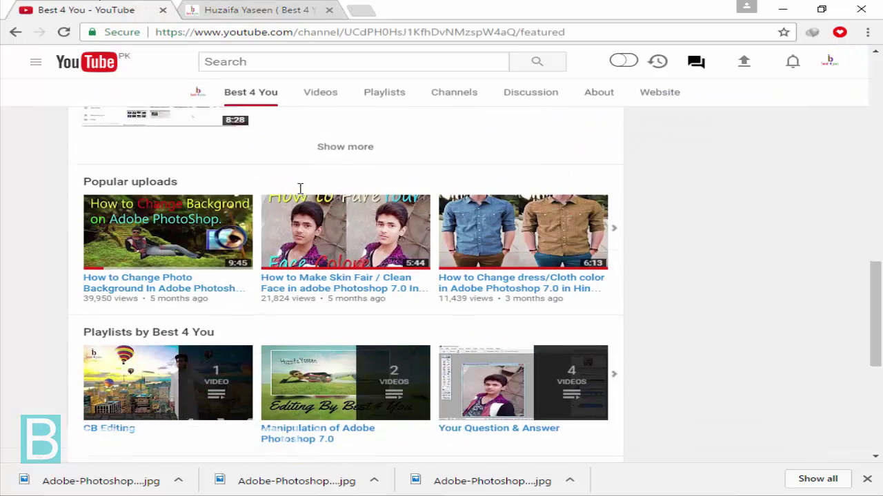
{"action": "left_click", "coordinate": [623, 167]}
{"action": "left_click", "coordinate": [622, 168]}
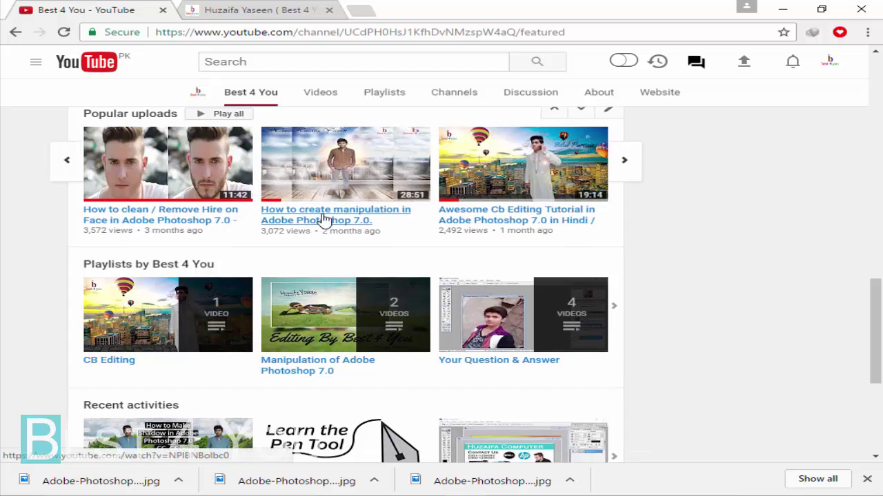
{"action": "left_click", "coordinate": [323, 219]}
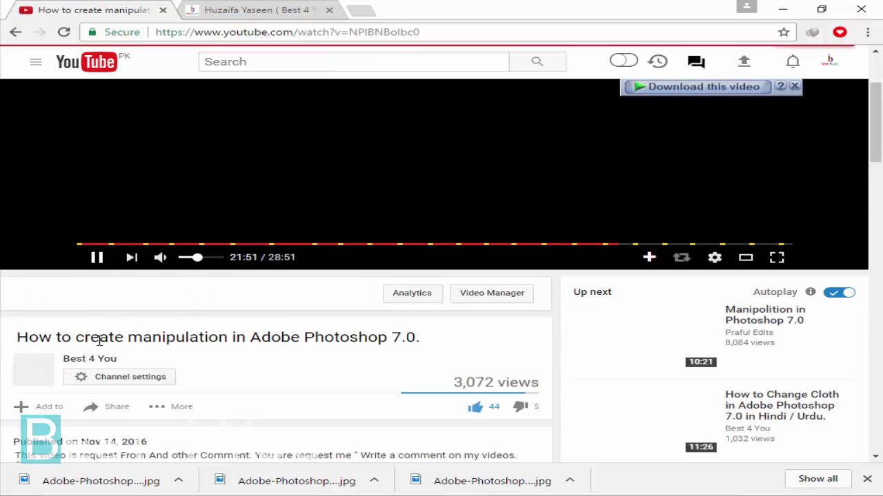
Expand the video's full description and open its link for downloading the background and other pictures.
{"action": "scroll", "coordinate": [474, 349], "scroll_direction": "down", "scroll_amount": 8}
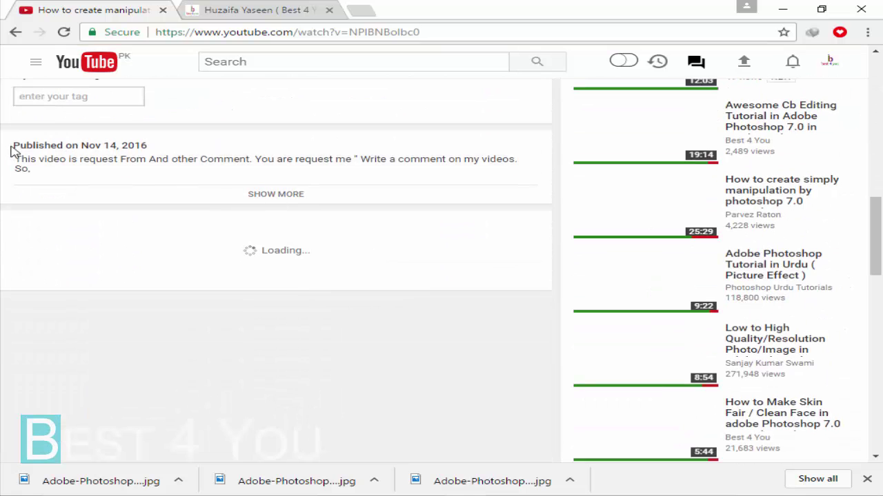
{"action": "left_click", "coordinate": [277, 194]}
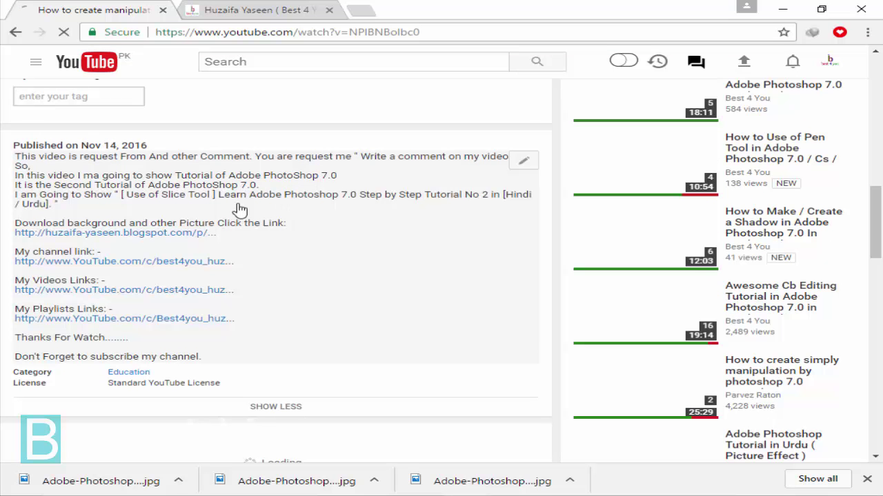
{"action": "left_click", "coordinate": [140, 238]}
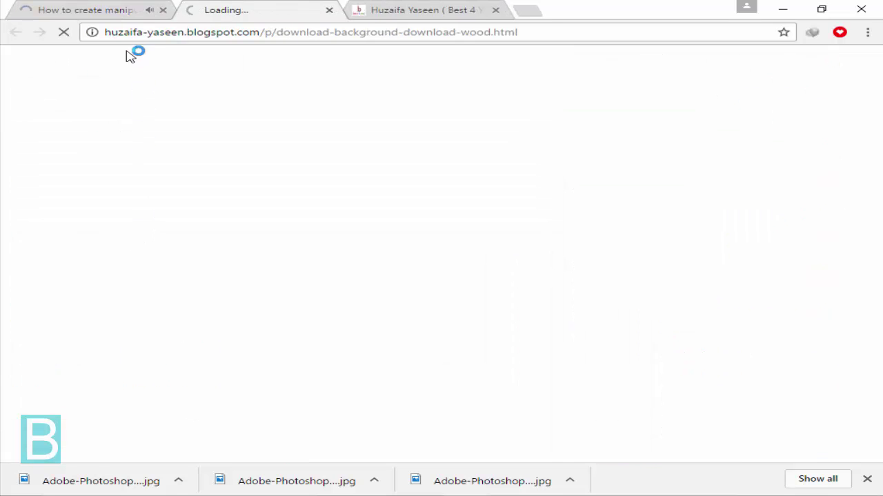
{"action": "left_click", "coordinate": [161, 11]}
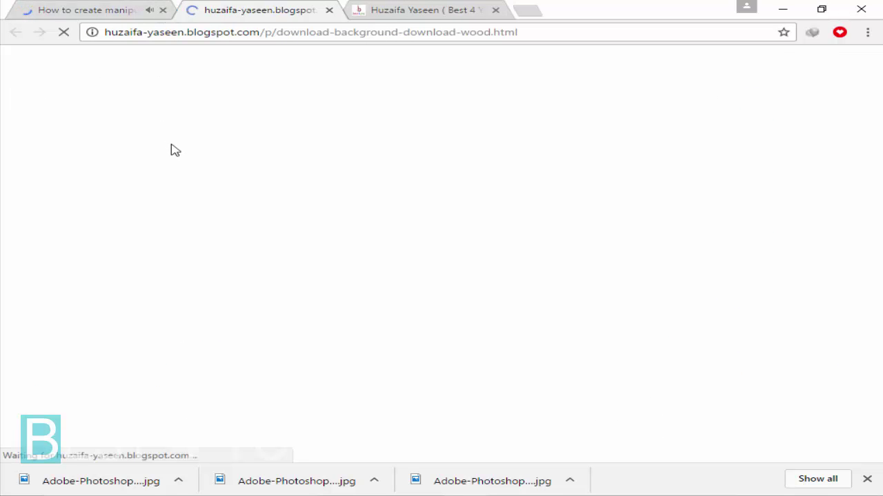
Close the other blog tab and look through the download page's Background, Wood, Well and Light pictures.
{"action": "scroll", "coordinate": [217, 97], "scroll_direction": "down", "scroll_amount": 3}
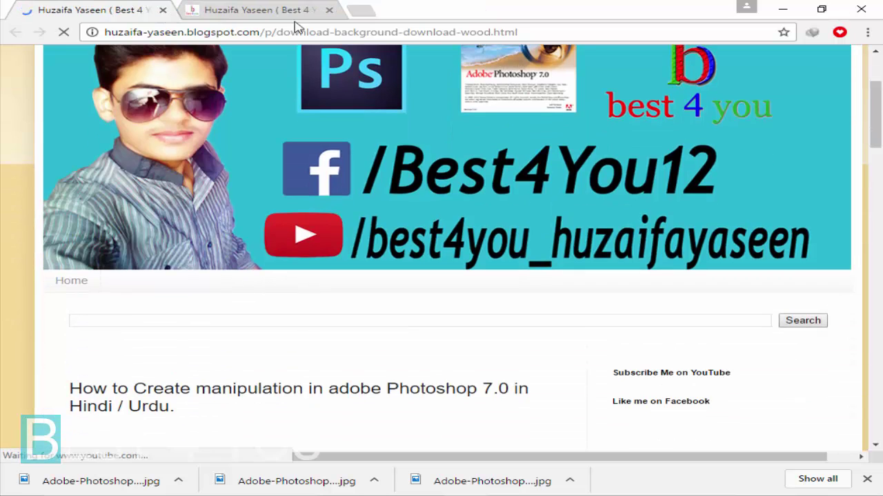
{"action": "left_click", "coordinate": [327, 9]}
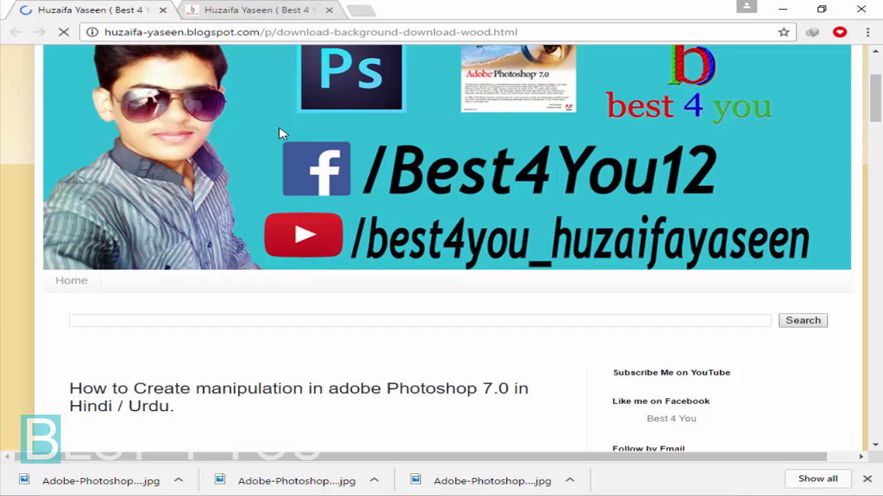
{"action": "scroll", "coordinate": [281, 133], "scroll_direction": "down", "scroll_amount": 3}
{"action": "scroll", "coordinate": [280, 134], "scroll_direction": "down", "scroll_amount": 5}
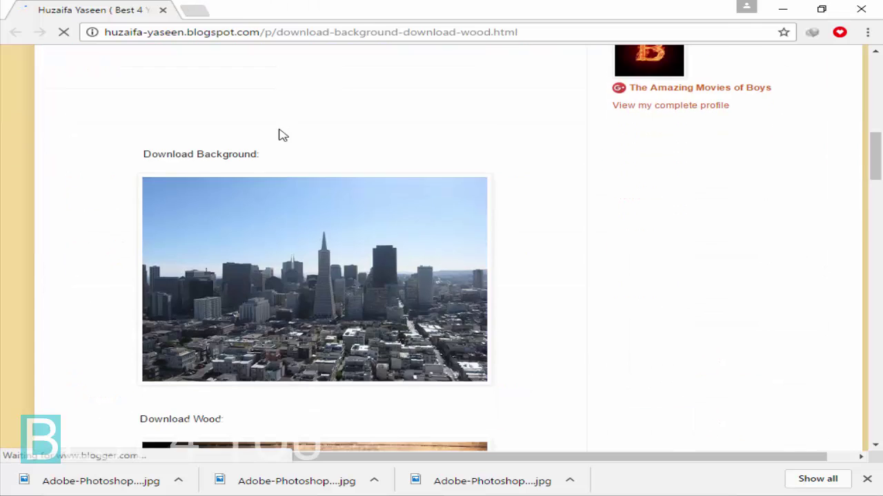
{"action": "scroll", "coordinate": [290, 196], "scroll_direction": "down", "scroll_amount": 3}
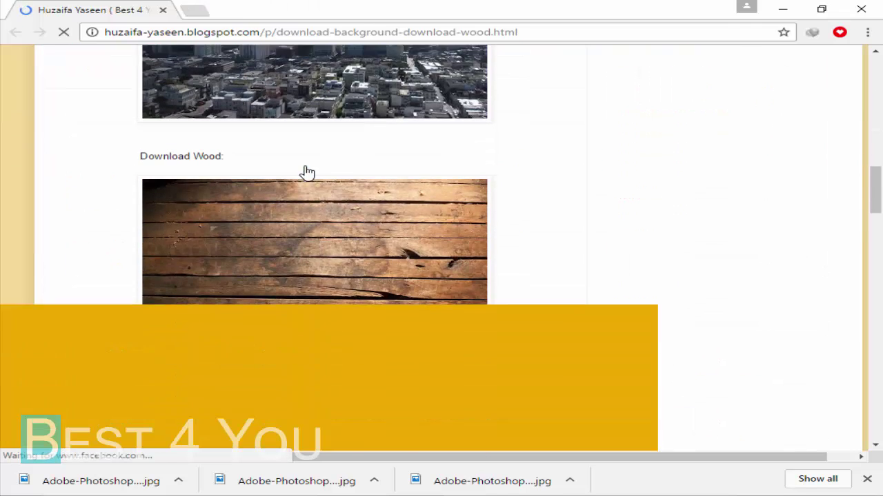
{"action": "scroll", "coordinate": [309, 206], "scroll_direction": "down", "scroll_amount": 1}
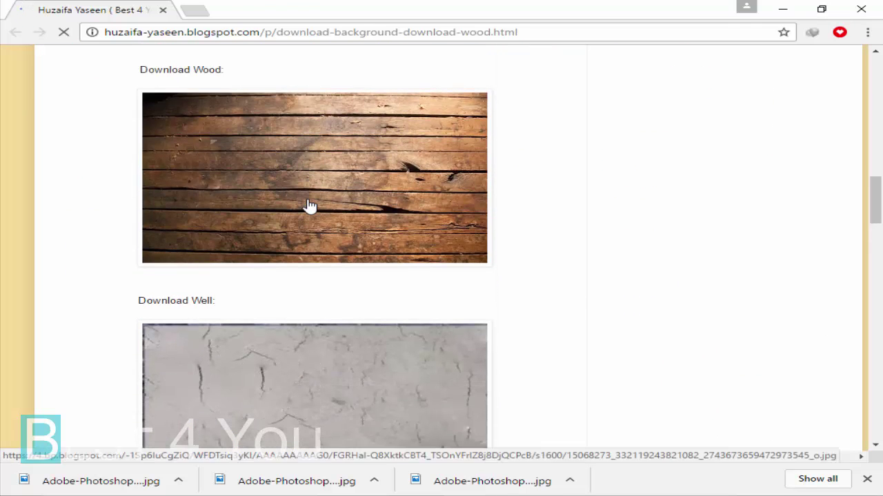
{"action": "scroll", "coordinate": [310, 206], "scroll_direction": "down", "scroll_amount": 3}
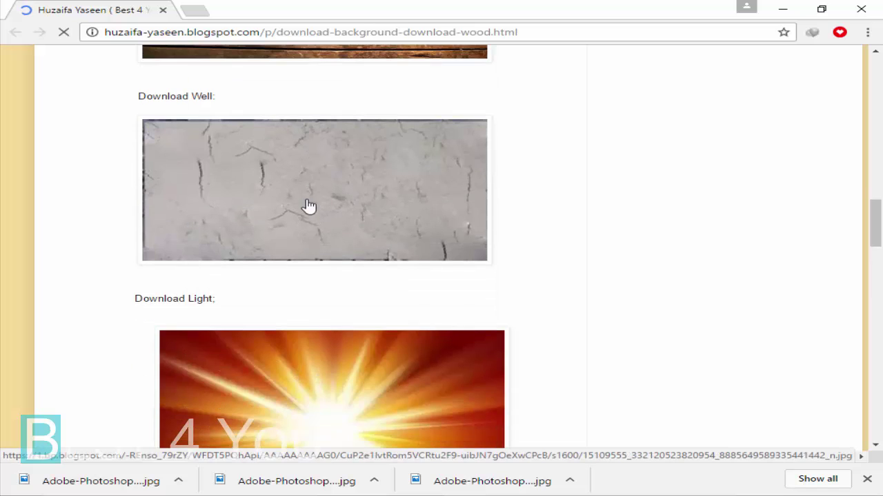
{"action": "scroll", "coordinate": [308, 206], "scroll_direction": "down", "scroll_amount": 3}
{"action": "scroll", "coordinate": [309, 207], "scroll_direction": "down", "scroll_amount": 3}
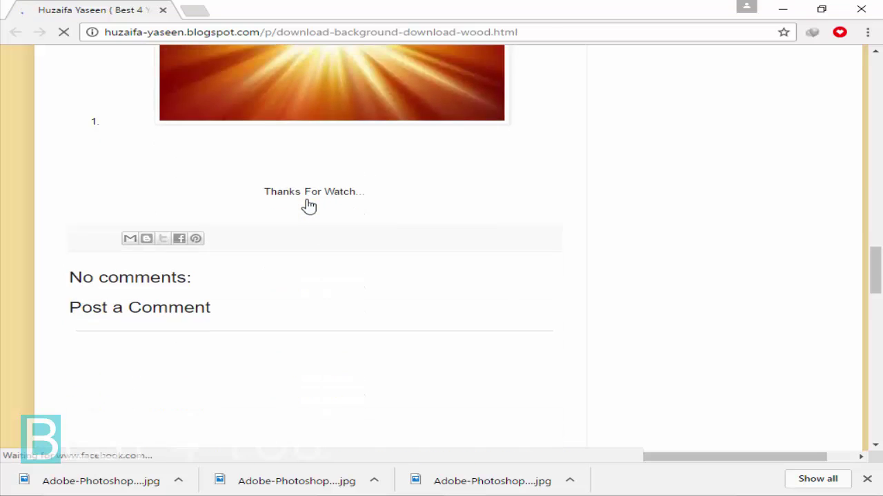
{"action": "scroll", "coordinate": [308, 206], "scroll_direction": "up", "scroll_amount": 6}
{"action": "scroll", "coordinate": [309, 206], "scroll_direction": "up", "scroll_amount": 9}
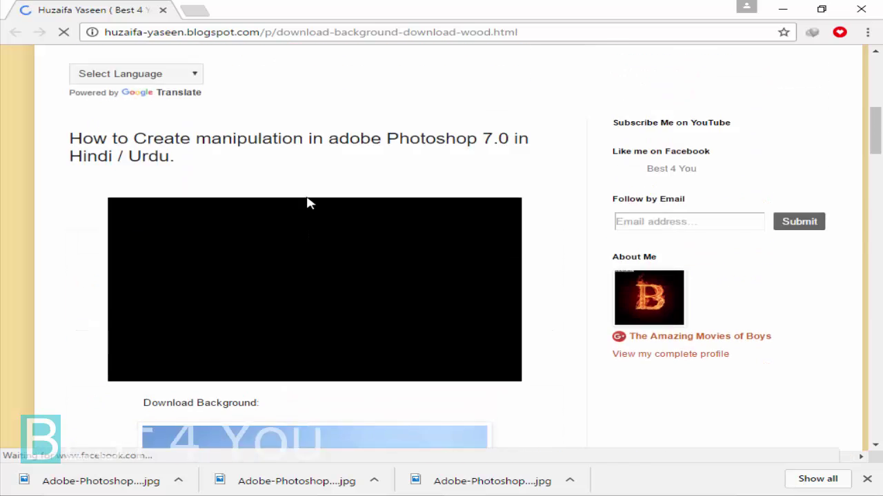
Enlarge the city background picture, try saving it to the Desktop as a JPEG image, and return to the download page.
{"action": "scroll", "coordinate": [307, 200], "scroll_direction": "down", "scroll_amount": 6}
{"action": "left_click", "coordinate": [308, 187]}
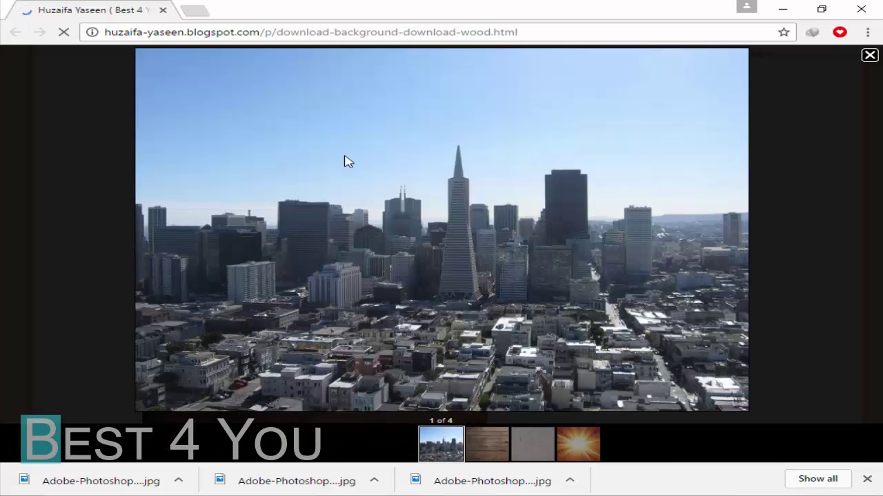
{"action": "right_click", "coordinate": [345, 160]}
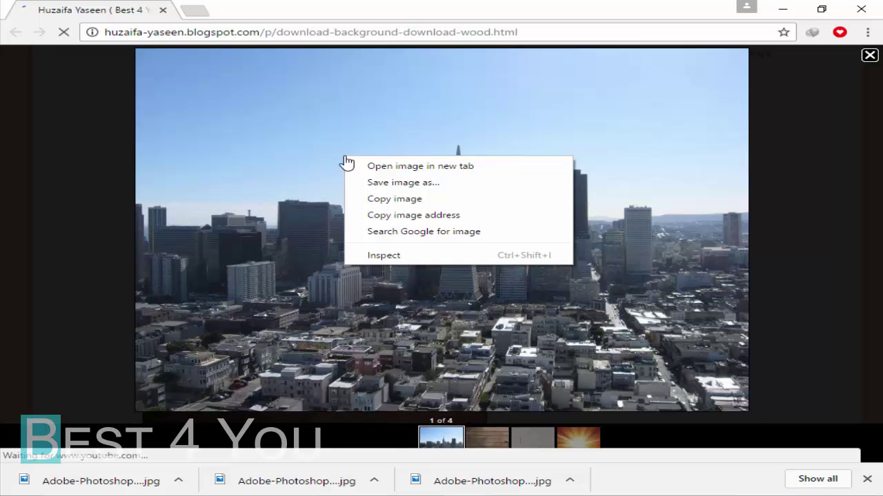
{"action": "left_click", "coordinate": [386, 184]}
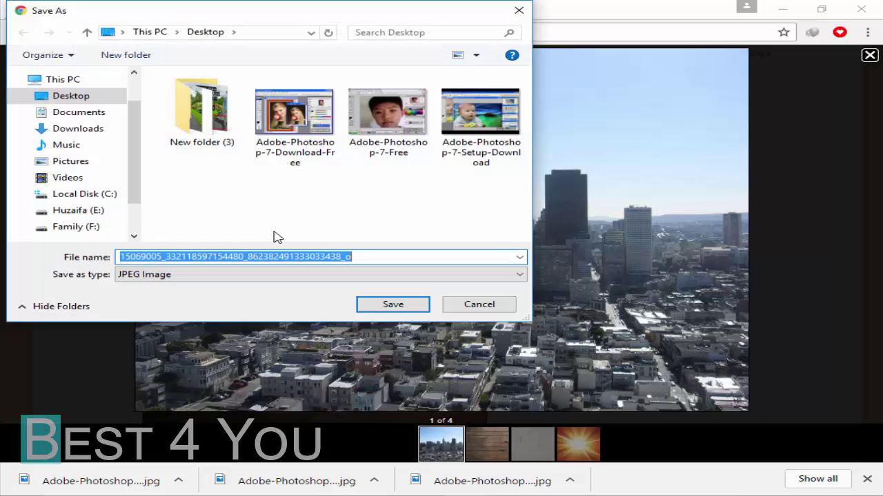
{"action": "left_click", "coordinate": [71, 97]}
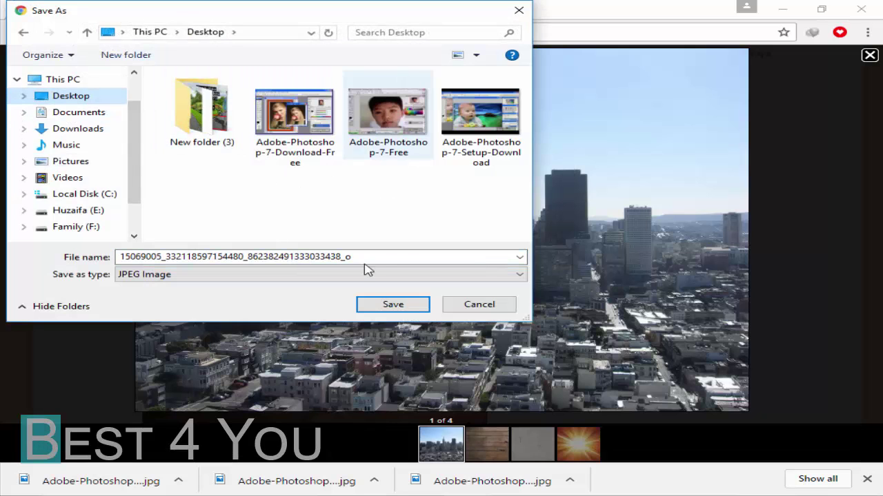
{"action": "left_click", "coordinate": [459, 304]}
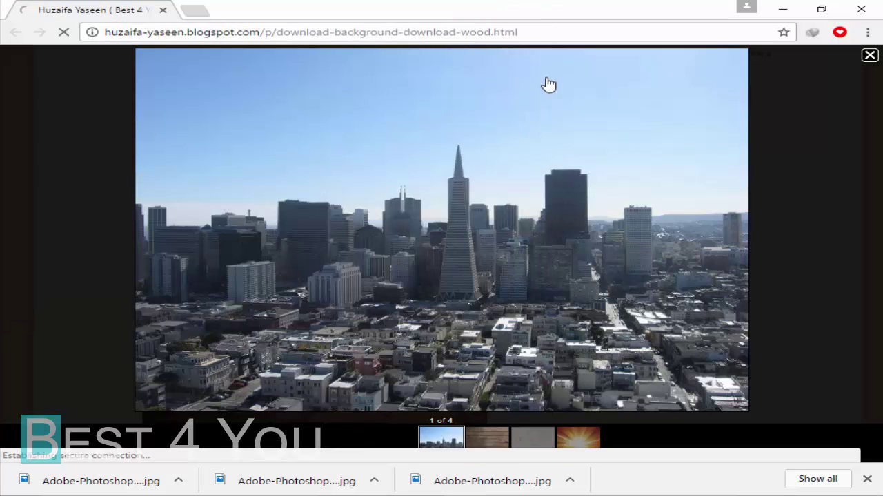
{"action": "left_click", "coordinate": [870, 57]}
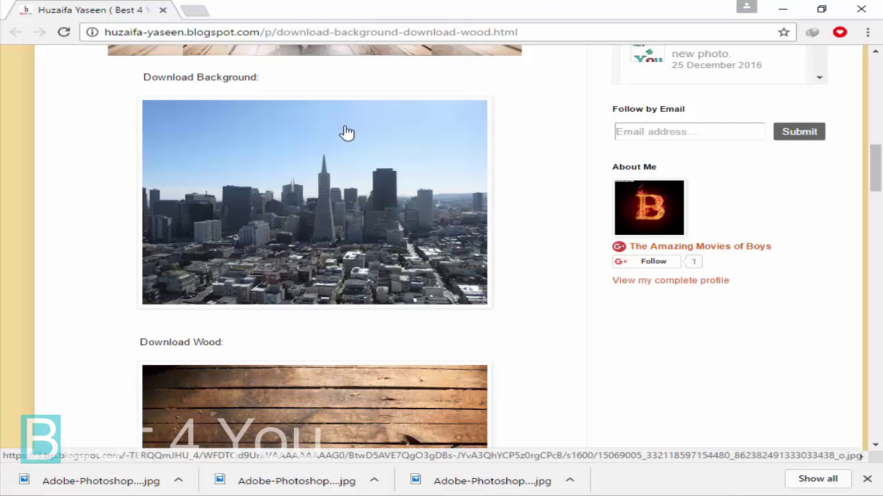
View the channel owner's Facebook profile in a new tab, and replace it with a blank tab.
{"action": "scroll", "coordinate": [345, 135], "scroll_direction": "up", "scroll_amount": 5}
{"action": "scroll", "coordinate": [348, 135], "scroll_direction": "up", "scroll_amount": 4}
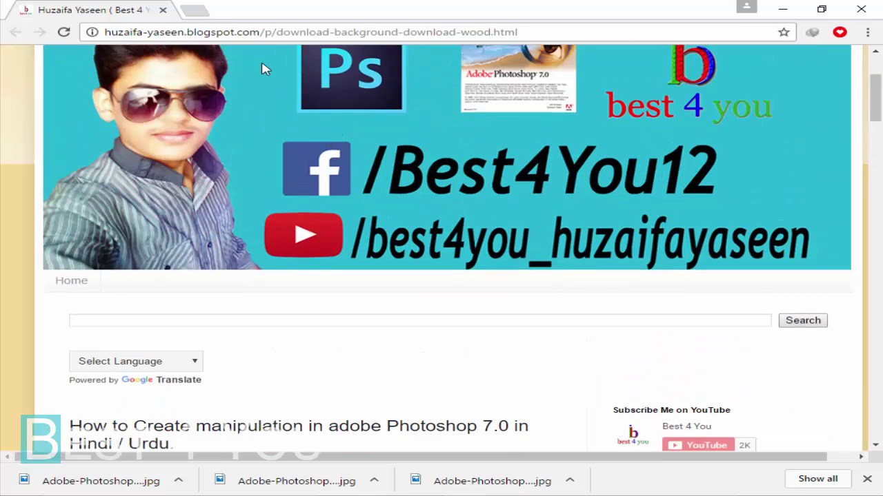
{"action": "left_click", "coordinate": [195, 12]}
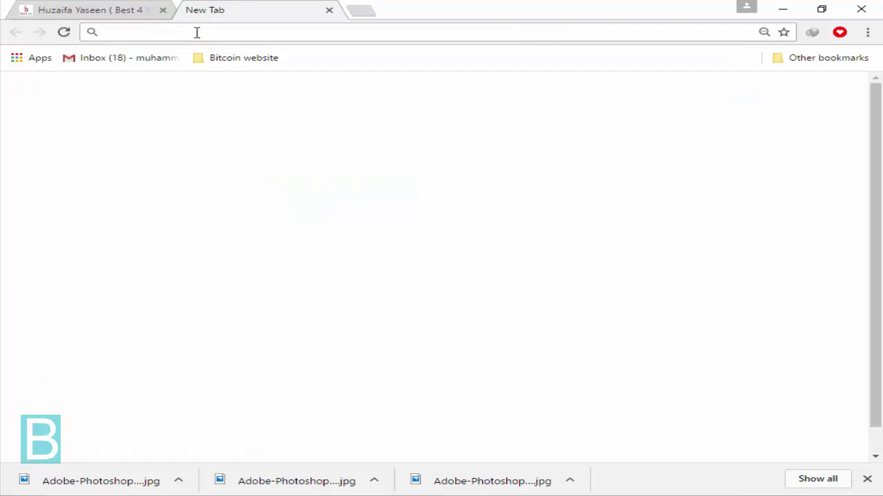
{"action": "type", "text": "ww"}
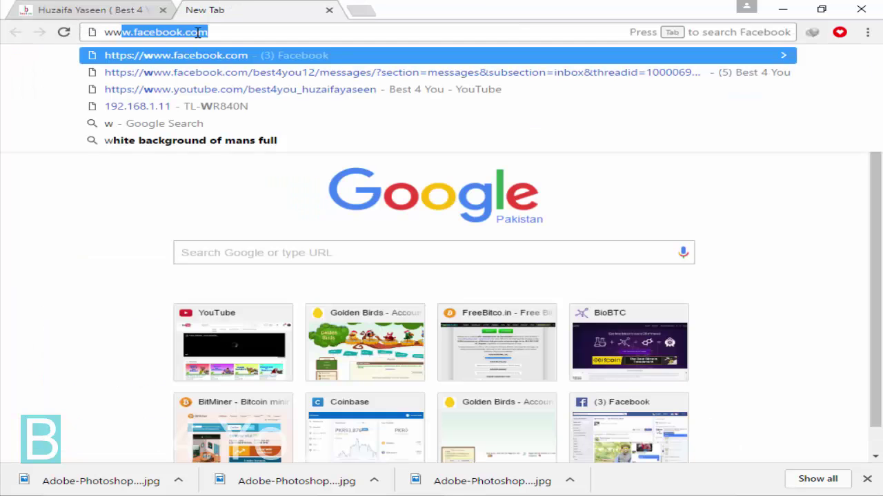
{"action": "key", "text": "Right"}
{"action": "type", "text": "/huza"}
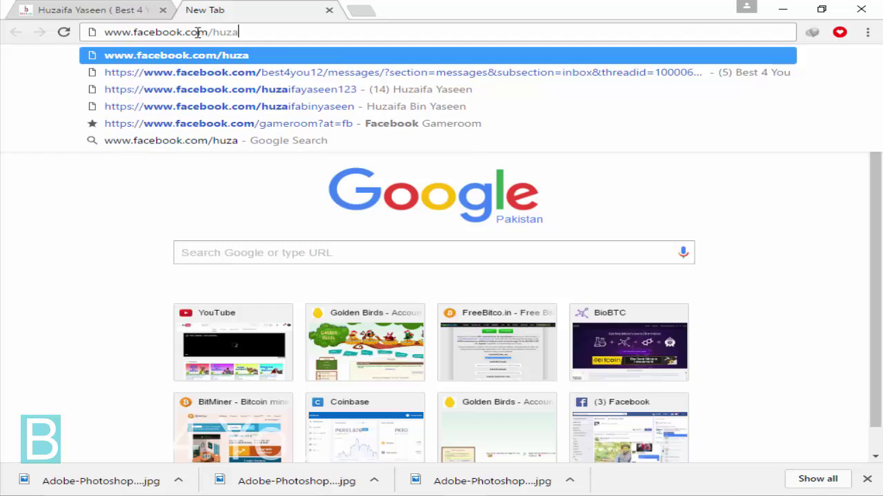
{"action": "key", "text": "Down"}
{"action": "key", "text": "Return"}
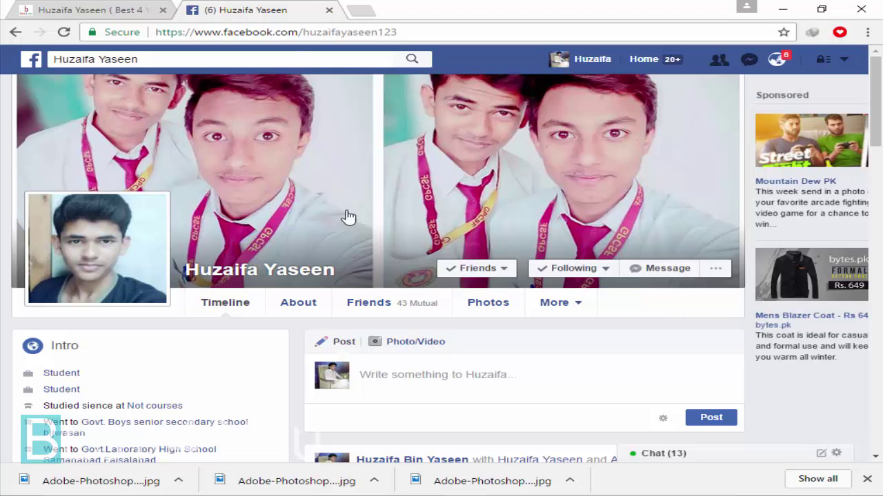
{"action": "left_click", "coordinate": [355, 12]}
{"action": "left_click", "coordinate": [330, 11]}
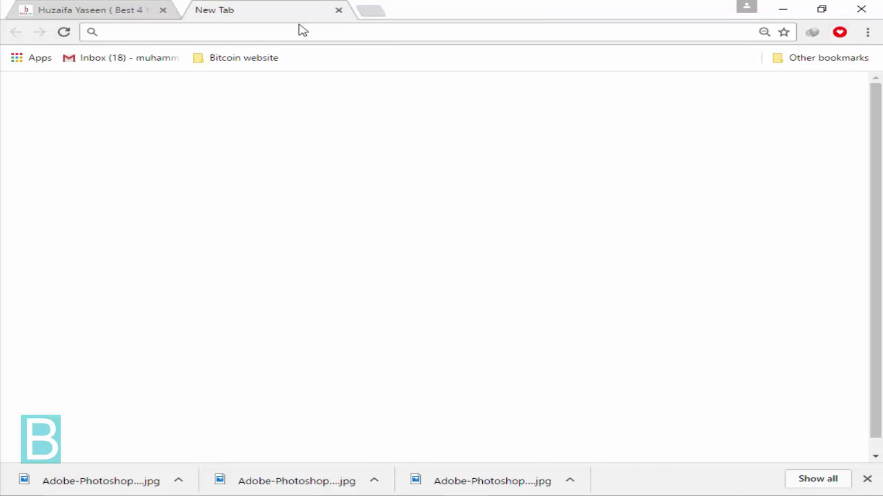